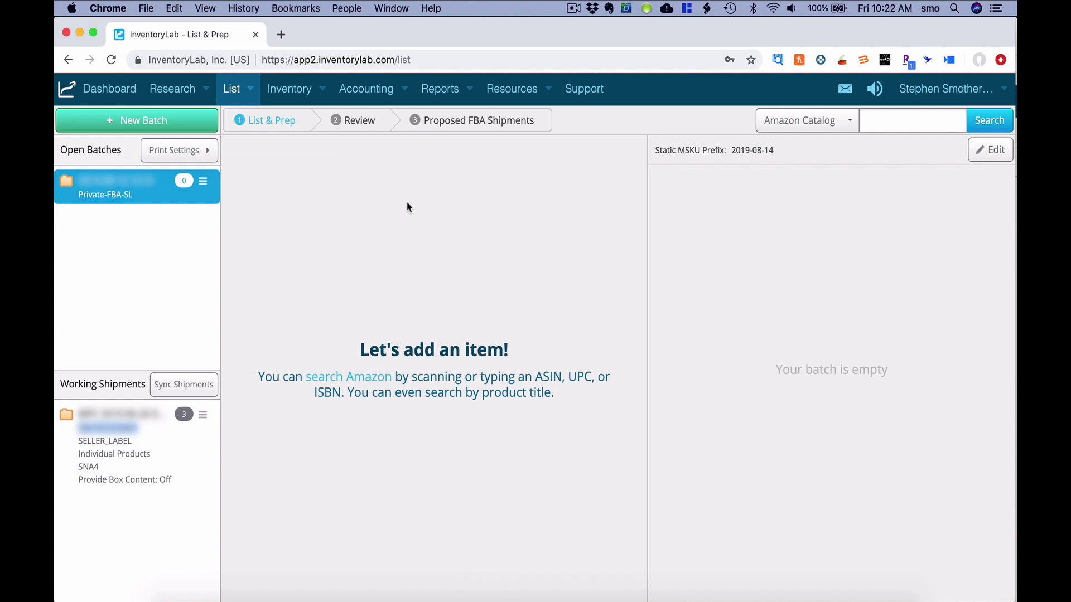
- Open Custom ASIN Shortcuts from the account menu's Settings page
left_click(940, 89)
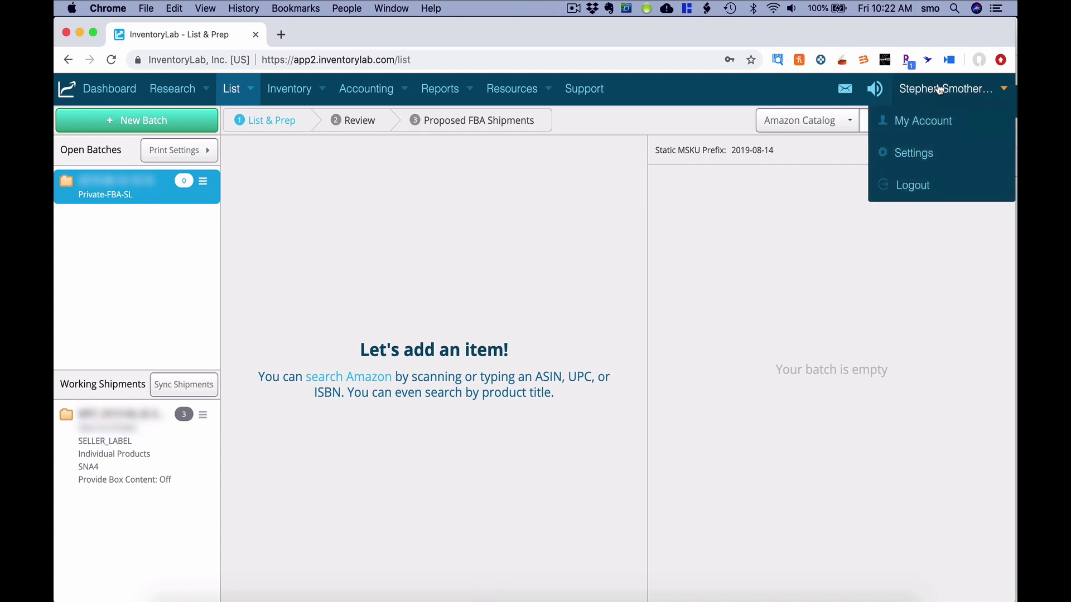
left_click(914, 154)
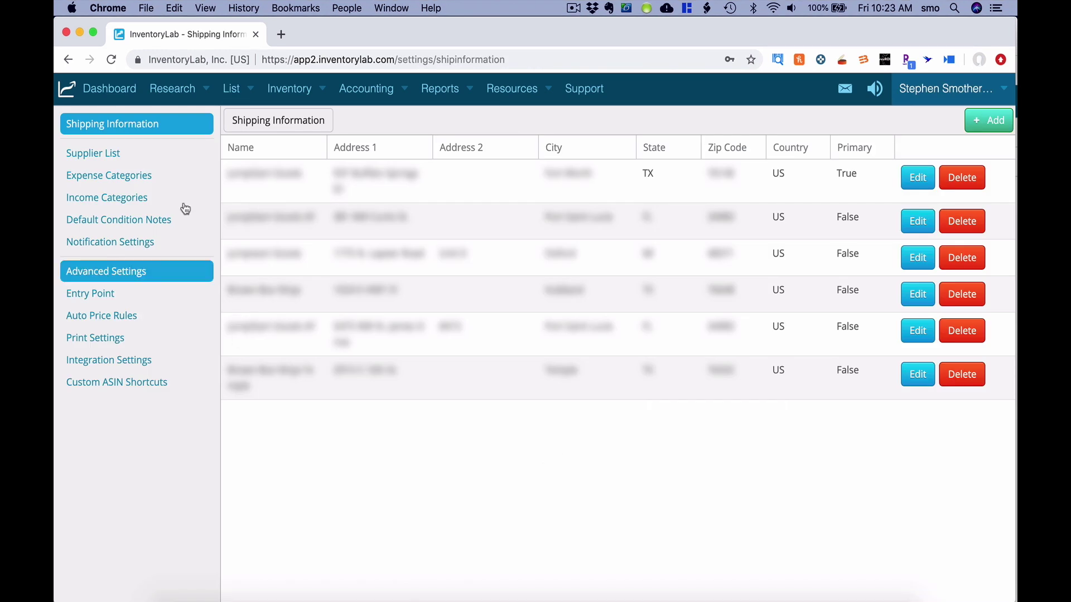
left_click(123, 393)
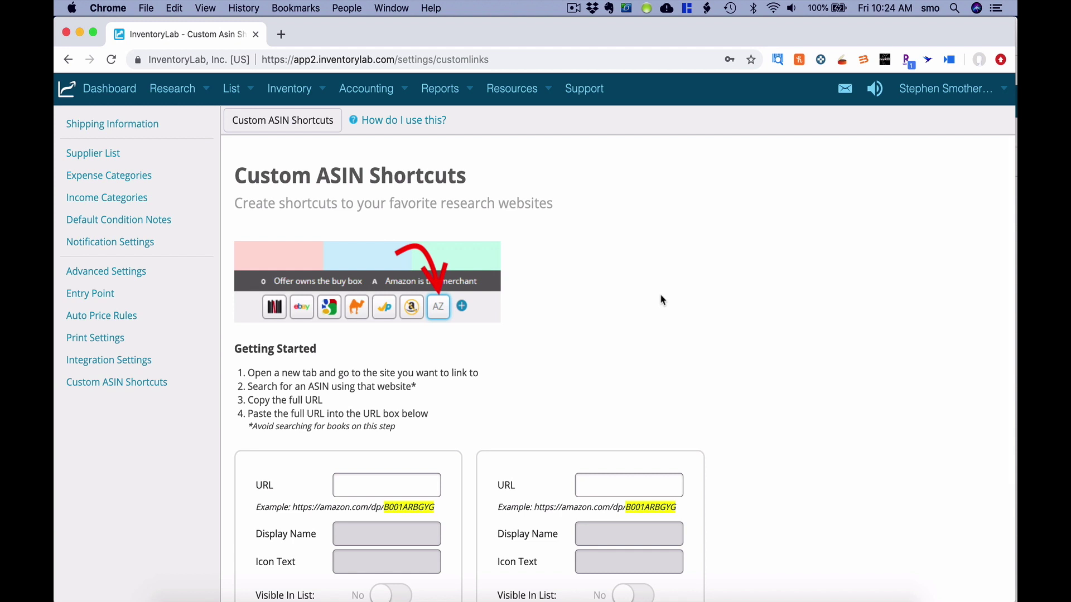
- Paste the Keepa product URL ending ${ASIN} into the first shortcut's URL field, correcting the hyphen after product/1
scroll(700, 194, "down", 5)
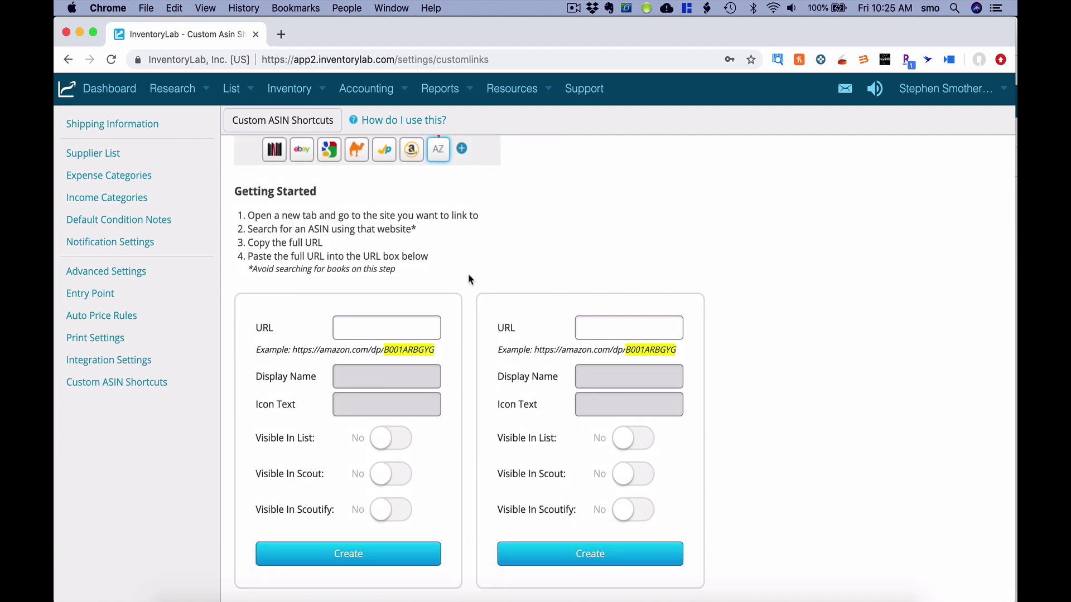
left_click(374, 329)
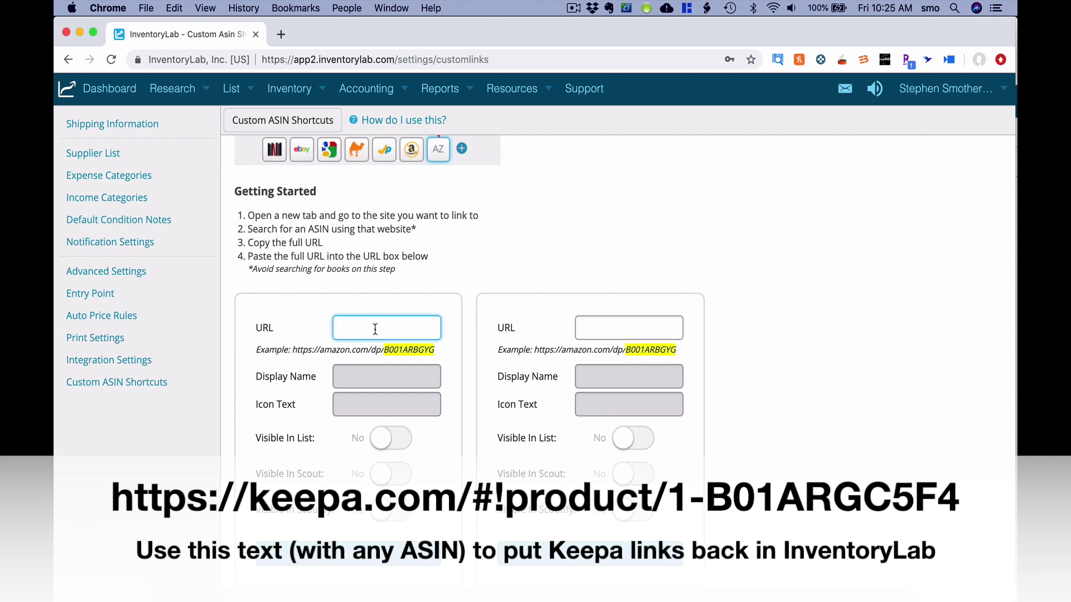
key("super+v")
left_click(378, 329)
key("BackSpace")
type("-")
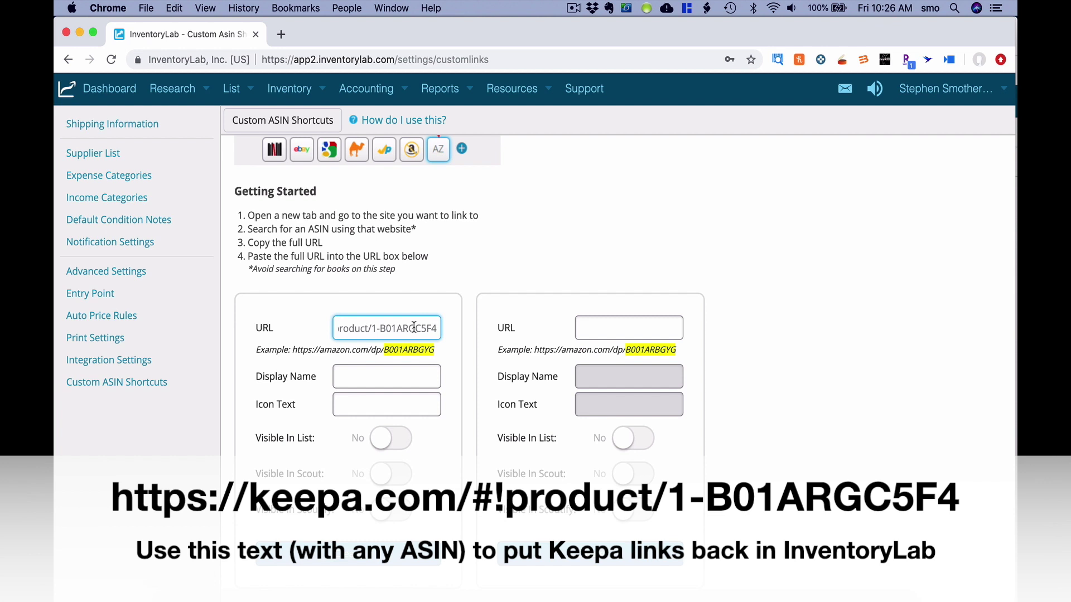
- Name the shortcut 'Keppa' with icon K, make it visible in List, Scout and Scoutify, and create it
left_click(428, 375)
type("Keppa")
left_click(379, 411)
type("K")
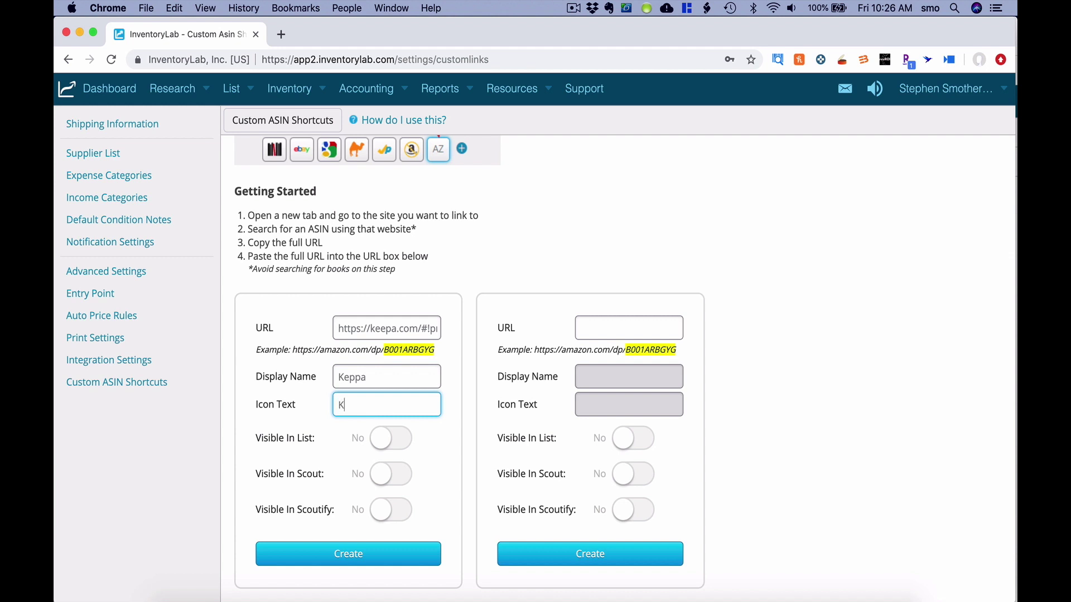
left_click(382, 441)
left_click(384, 479)
left_click(383, 514)
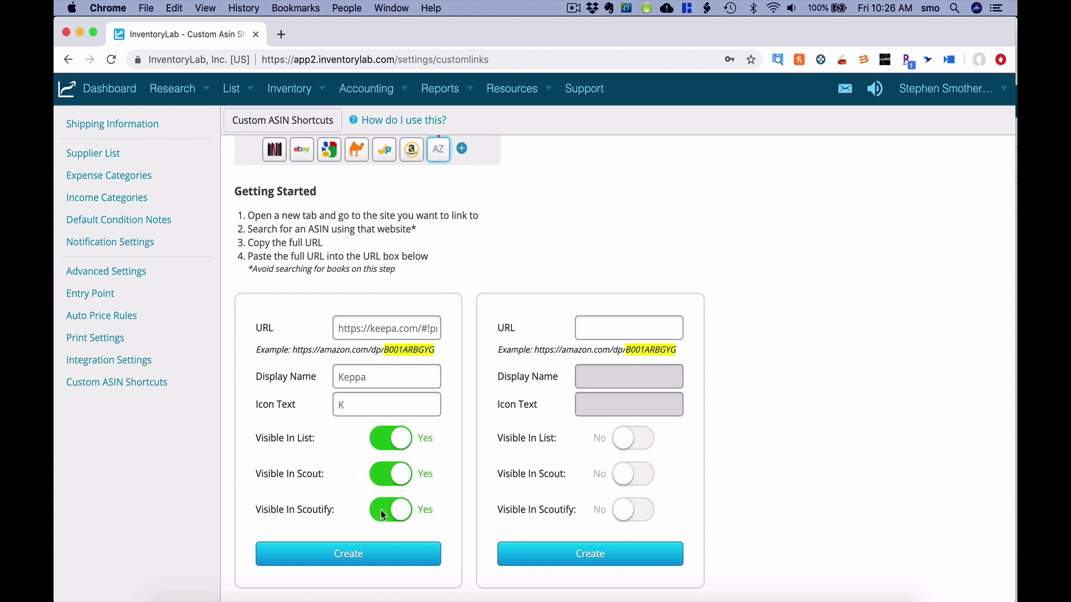
left_click(353, 555)
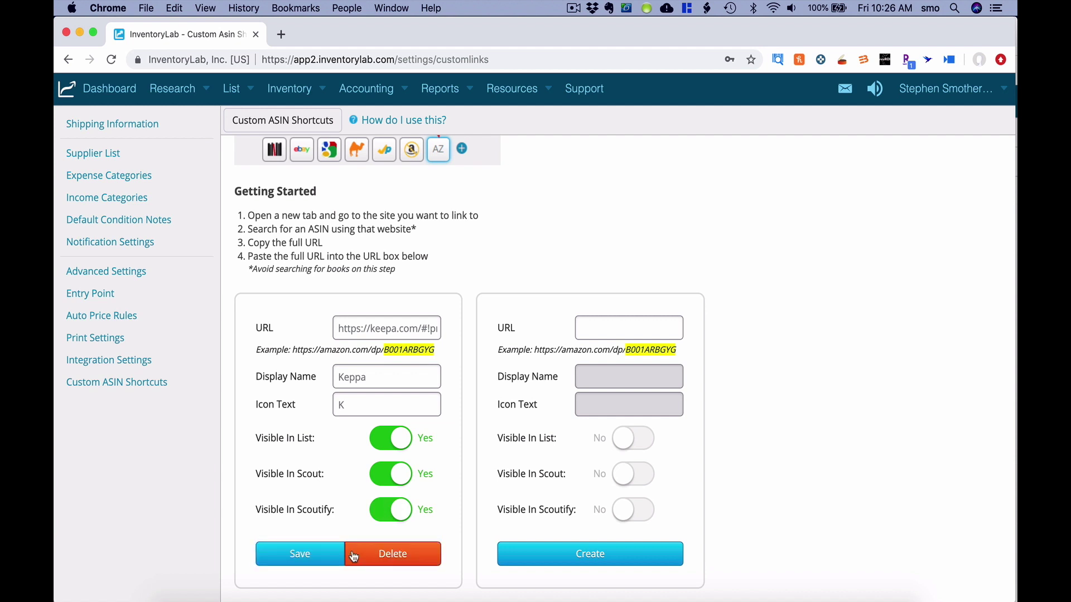
left_click(386, 330)
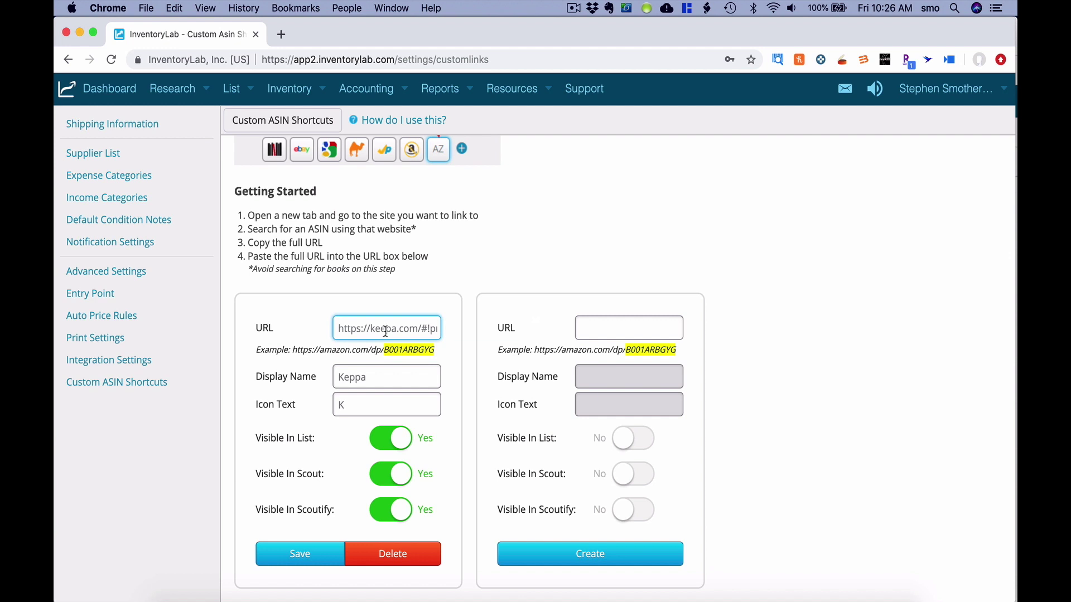
key("Right")
key("Right")
key("Right")
key("Right")
key("Right")
key("Right")
key("Right")
key("Right")
key("Right")
key("Right")
key("Right")
key("Right")
key("Right")
key("Right")
key("Right")
key("Right")
key("Right")
key("Right")
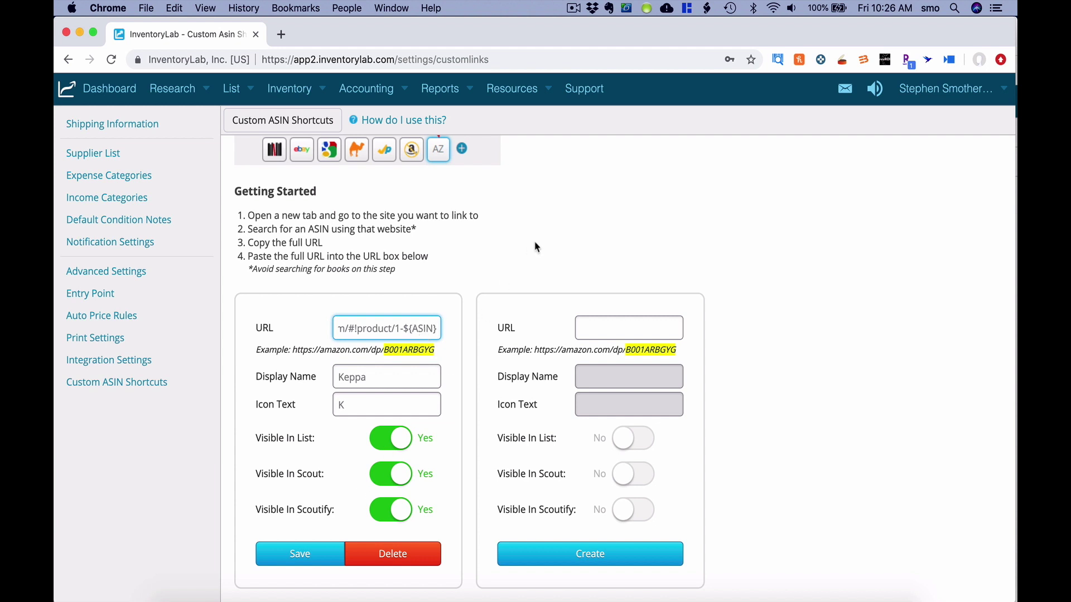
- Search List & Prep for ASIN B01ARGC5F4, open its Keepa page via the K shortcut, and return
scroll(534, 243, "up", 3)
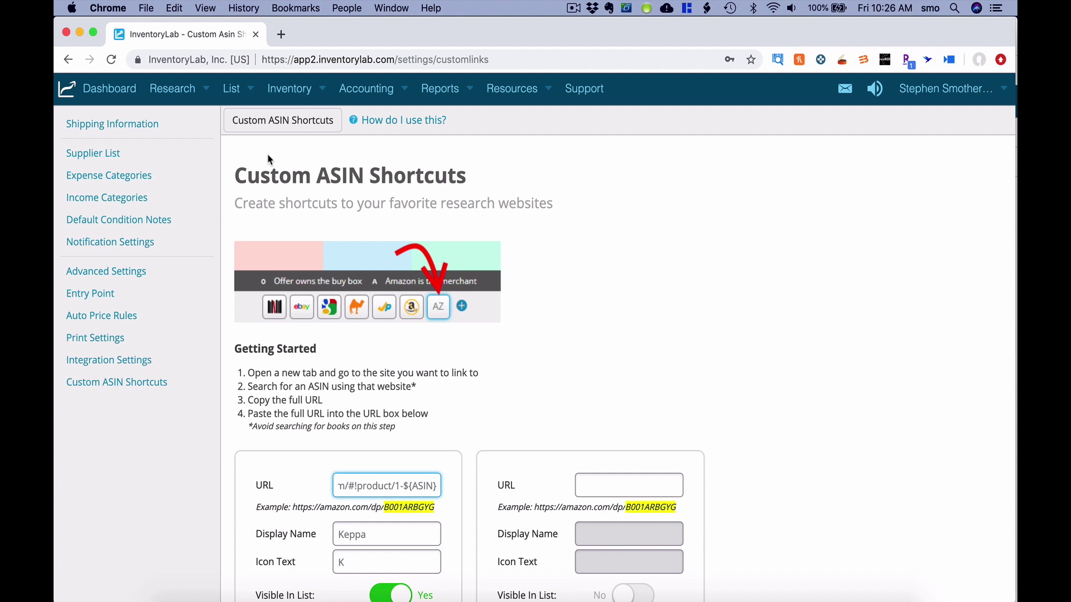
left_click(228, 91)
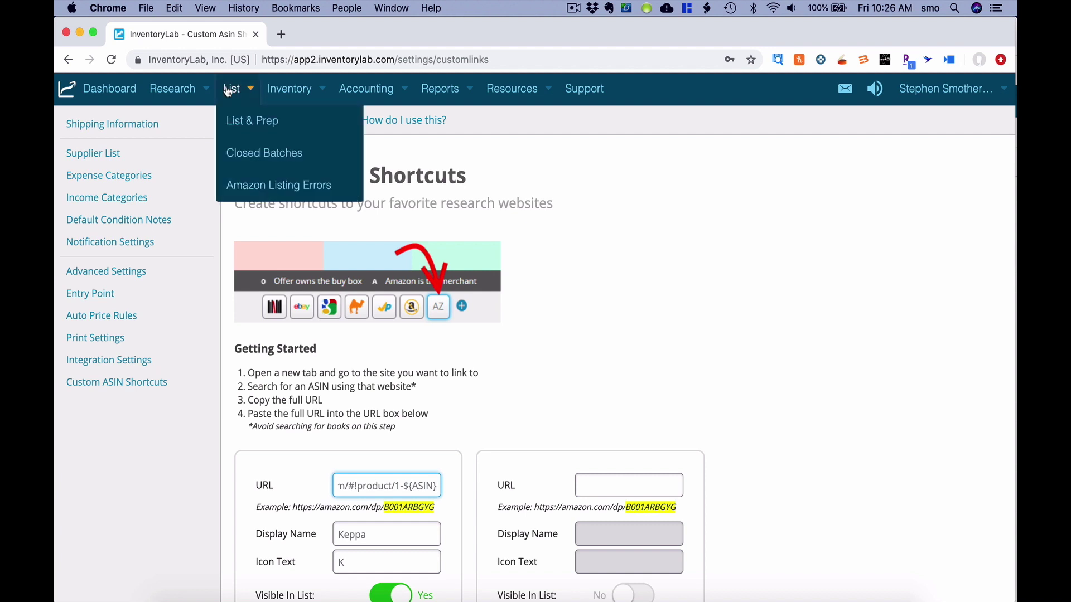
left_click(230, 117)
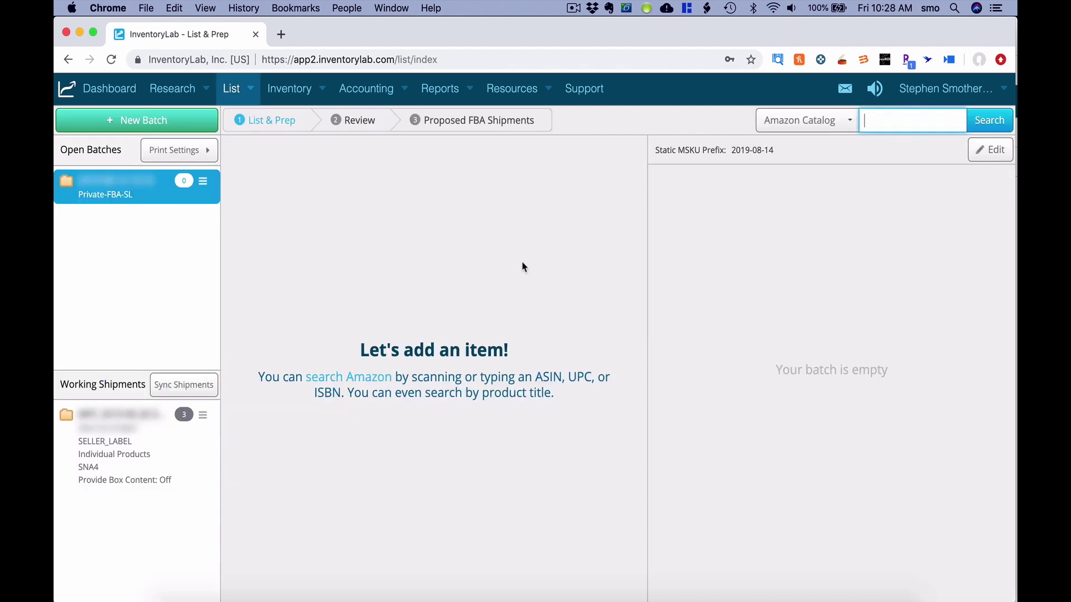
type("B01ARGC5F4")
left_click(989, 120)
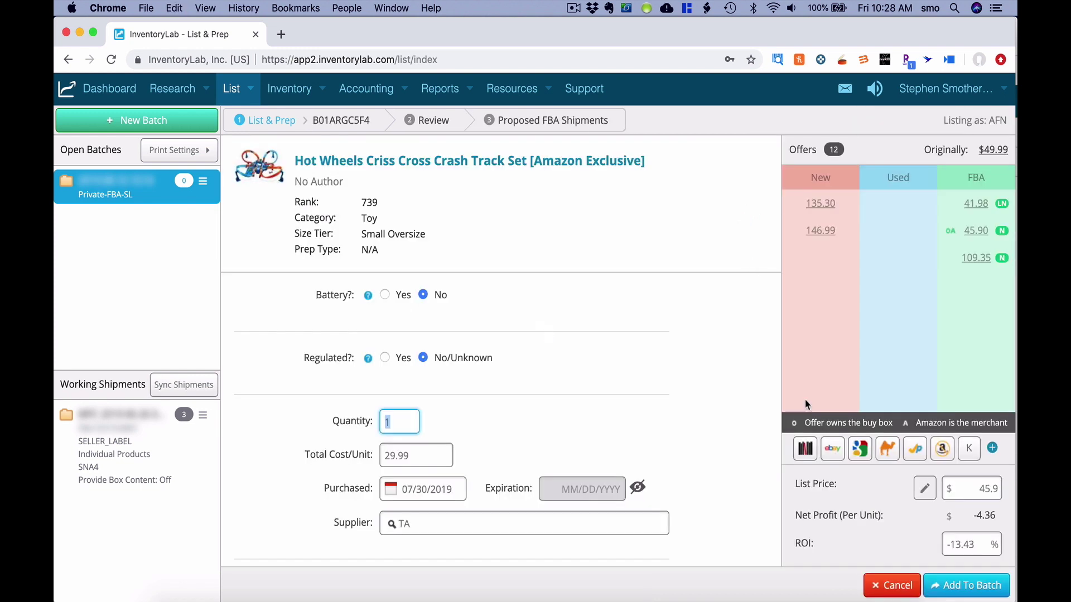
left_click(970, 453)
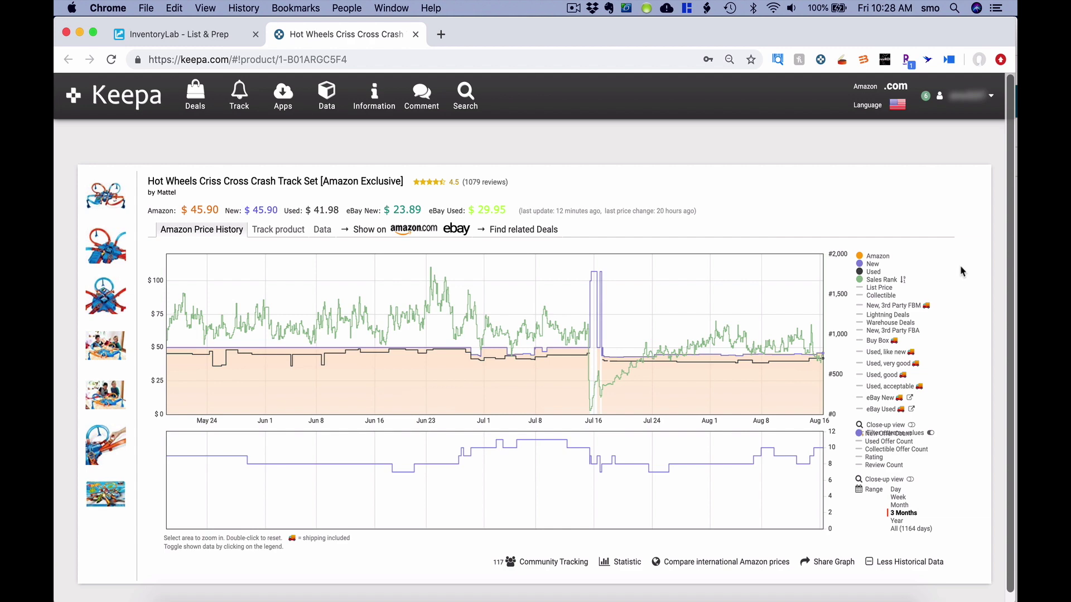
left_click(206, 35)
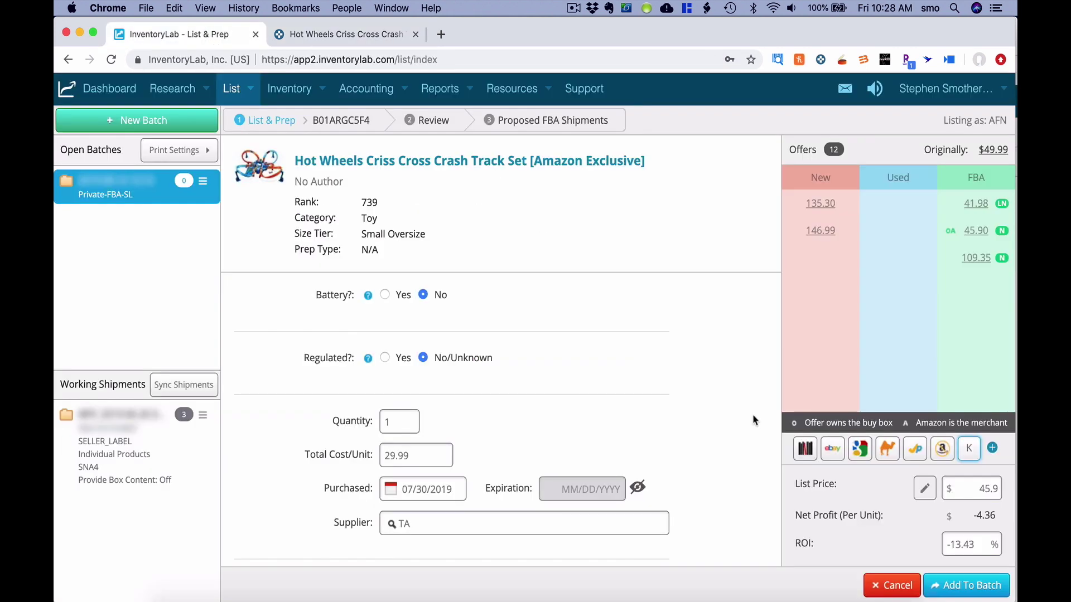